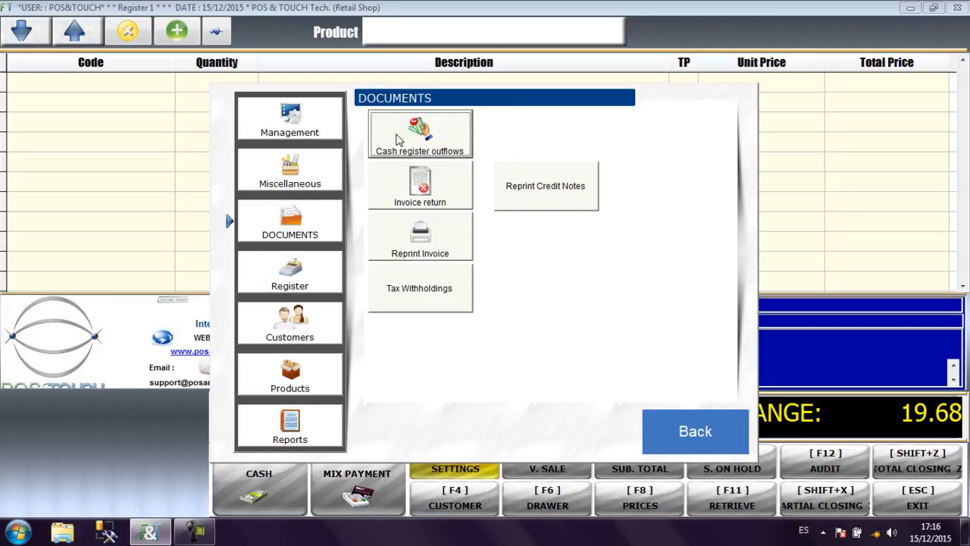
# Record a 10.00 voucher as a cash register outflow, assign the payment to employee 1 and confirm it
pyautogui.click(410, 137)
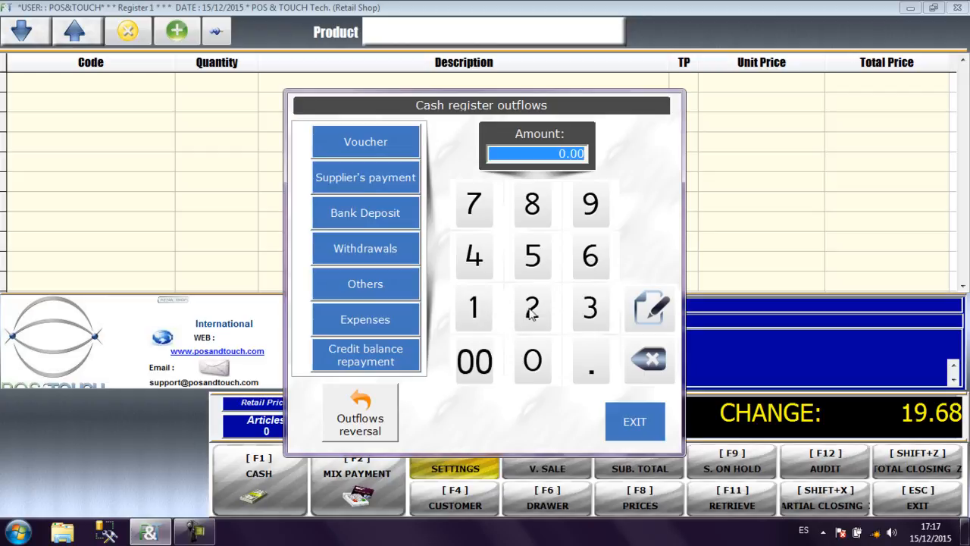
pyautogui.click(473, 309)
pyautogui.click(533, 363)
pyautogui.click(382, 145)
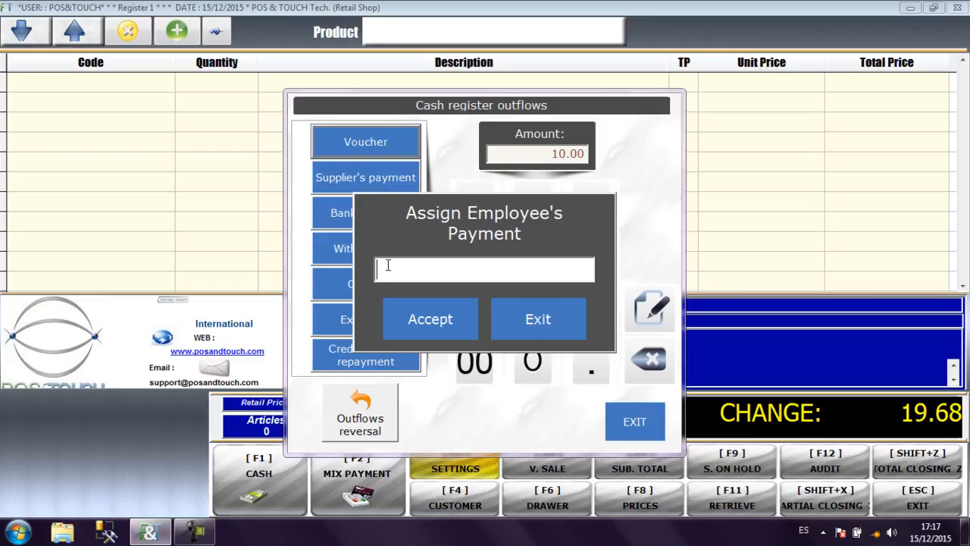
pyautogui.write('1')
pyautogui.press('Return')
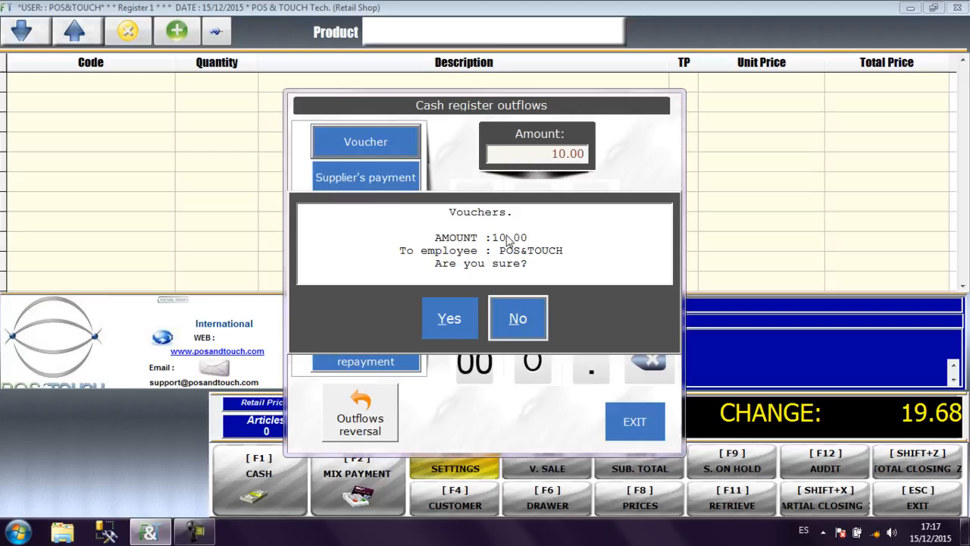
pyautogui.click(538, 234)
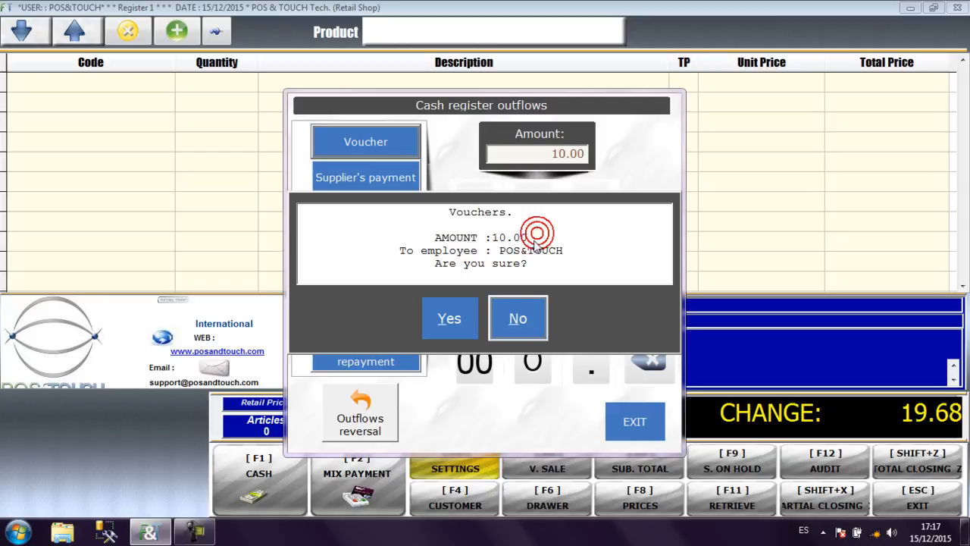
pyautogui.click(568, 249)
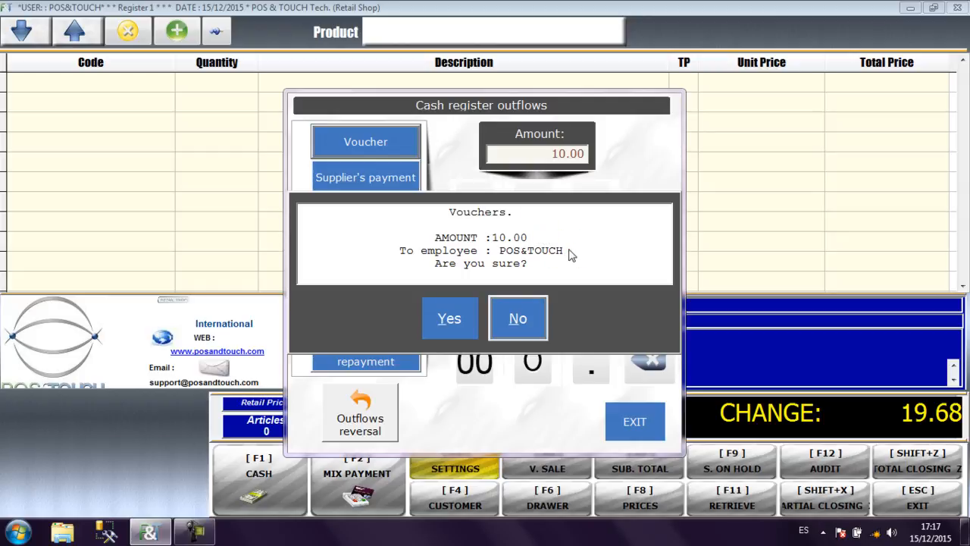
pyautogui.click(449, 324)
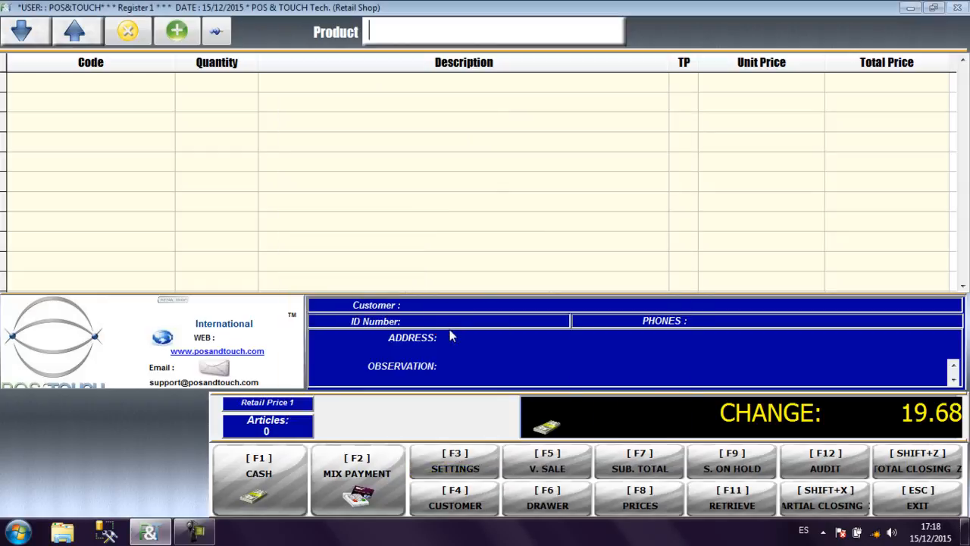
# Reopen the cash register outflows and view the Withdrawals form, leaving it without entering any amounts
pyautogui.click(453, 468)
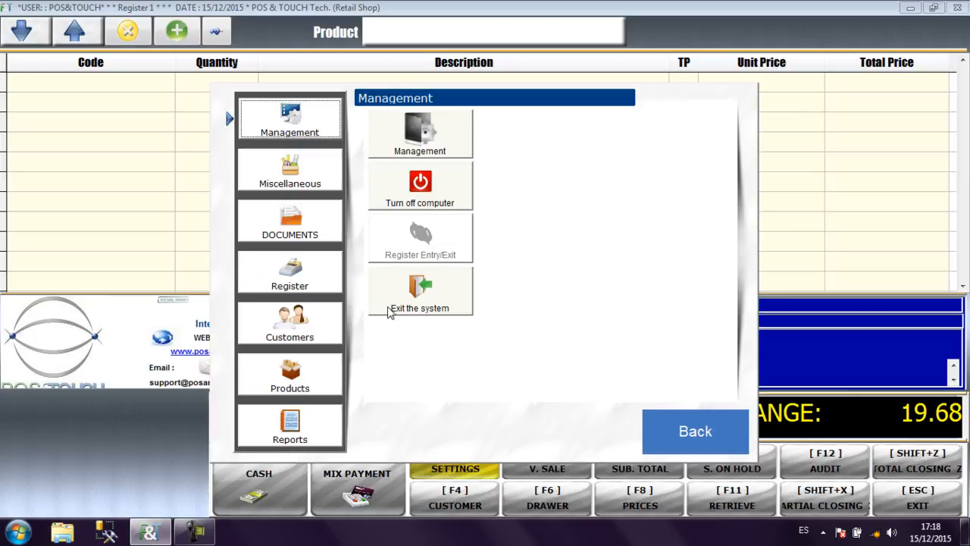
pyautogui.click(313, 220)
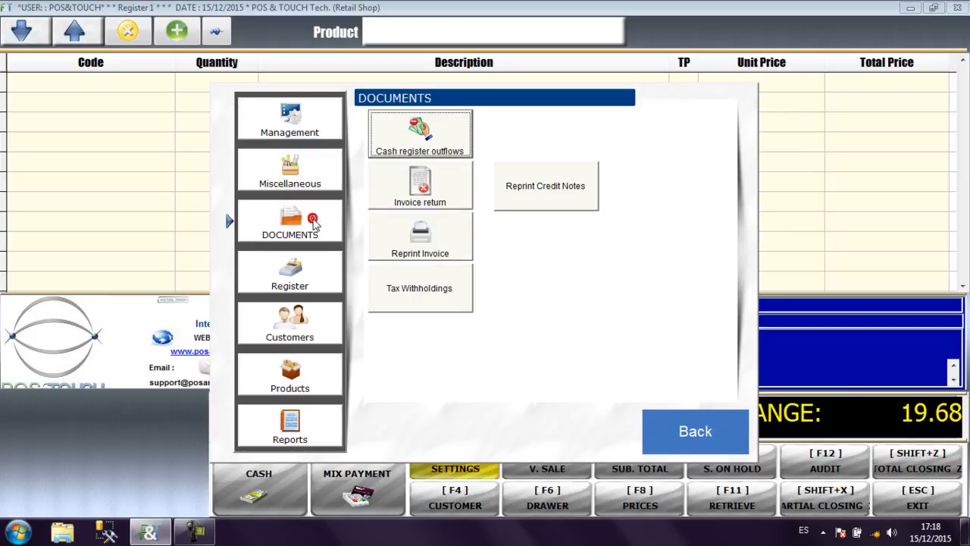
pyautogui.click(435, 135)
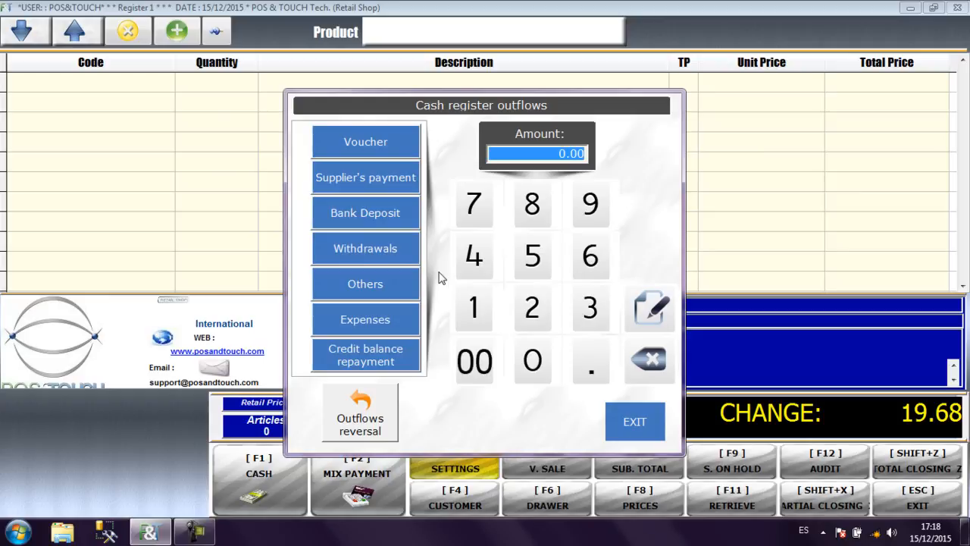
pyautogui.click(372, 258)
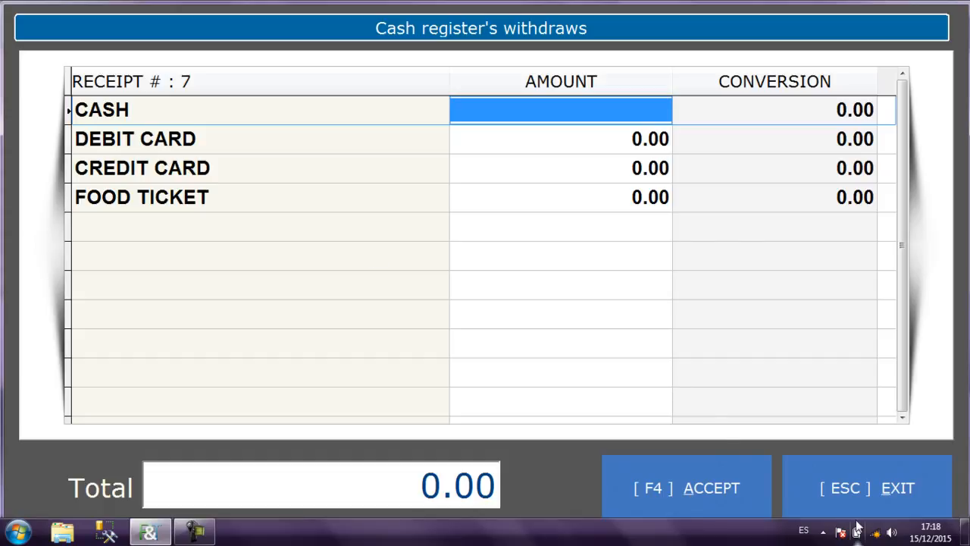
pyautogui.click(837, 502)
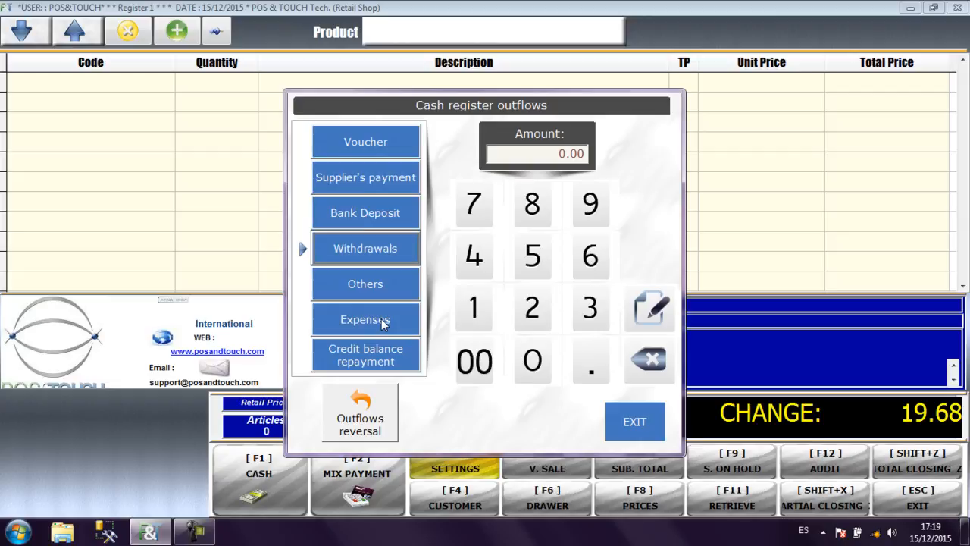
# Open the cash outflow expenses and set the WATER amount to 7.00
pyautogui.click(383, 323)
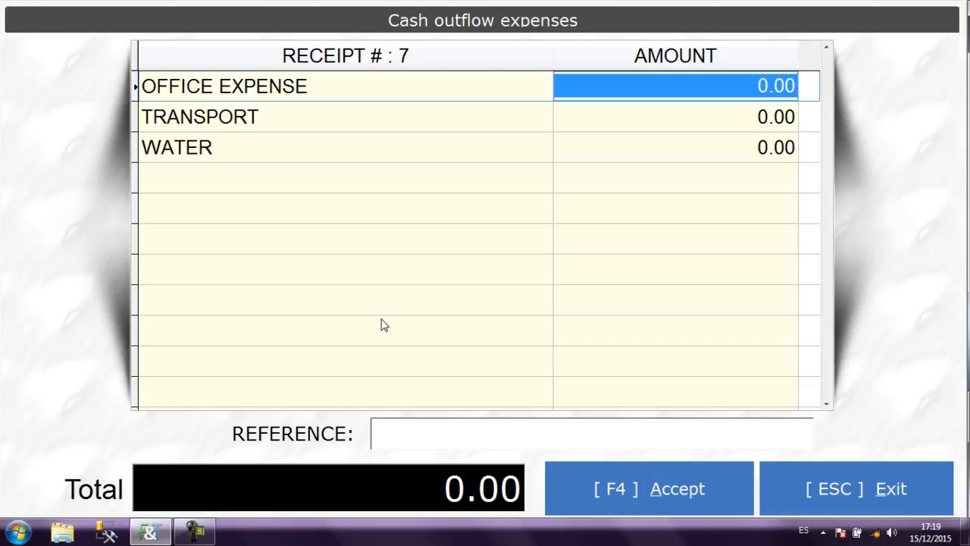
pyautogui.click(382, 89)
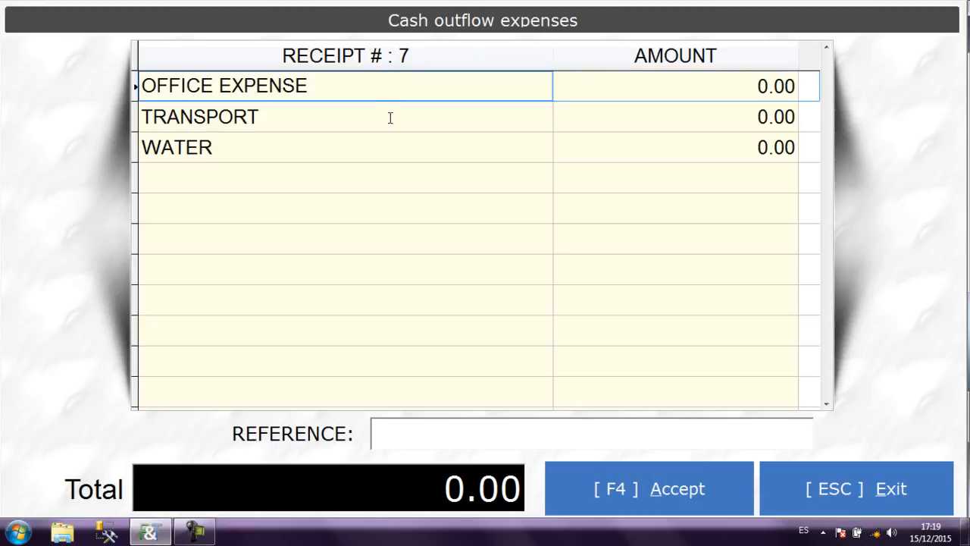
pyautogui.click(390, 117)
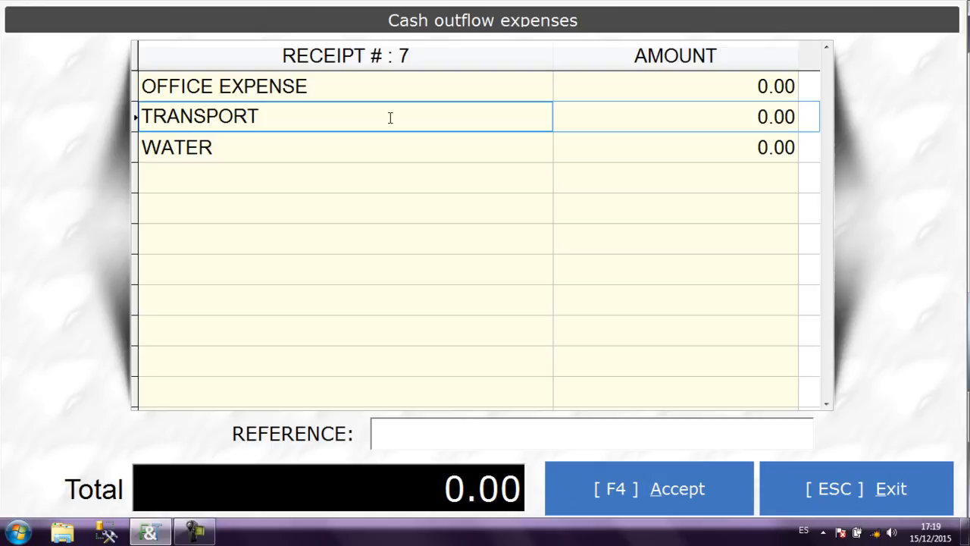
pyautogui.click(396, 148)
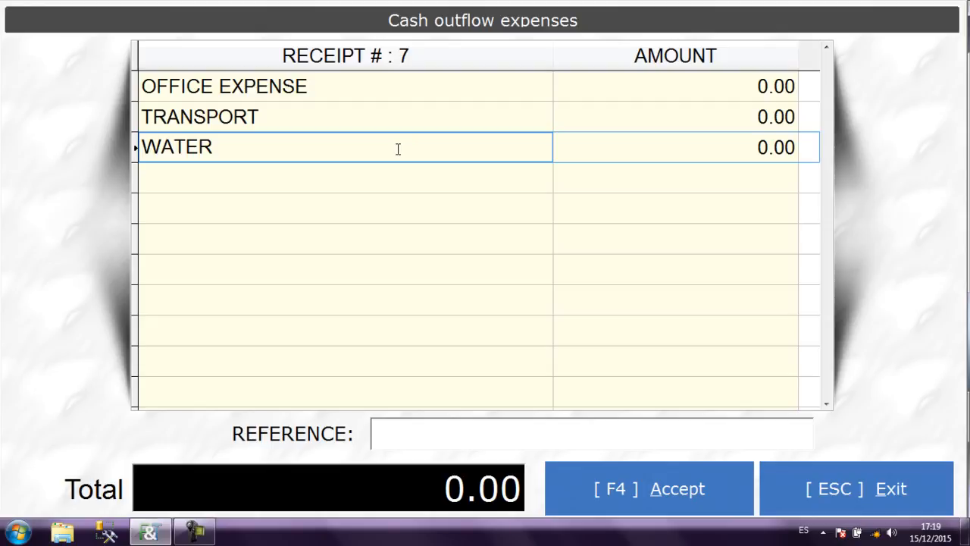
pyautogui.click(573, 147)
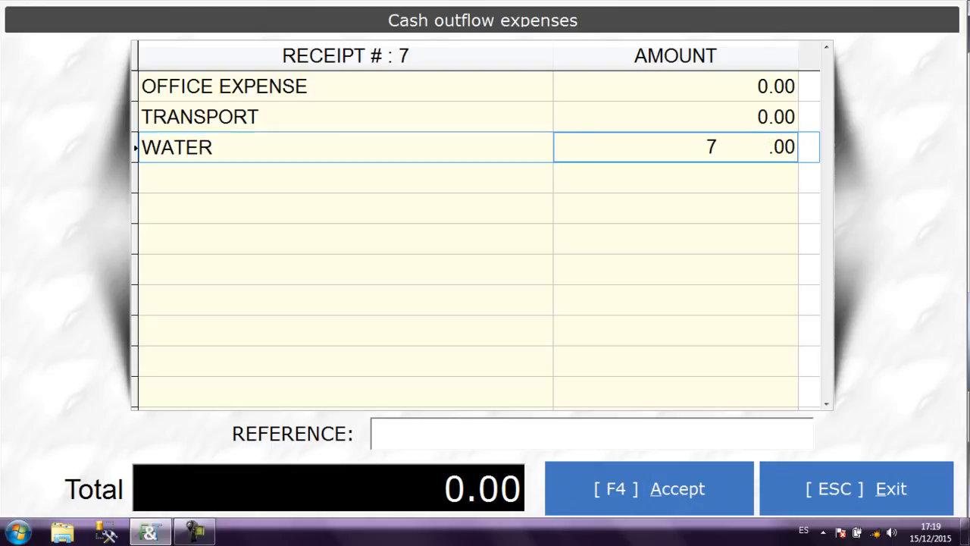
pyautogui.press('Return')
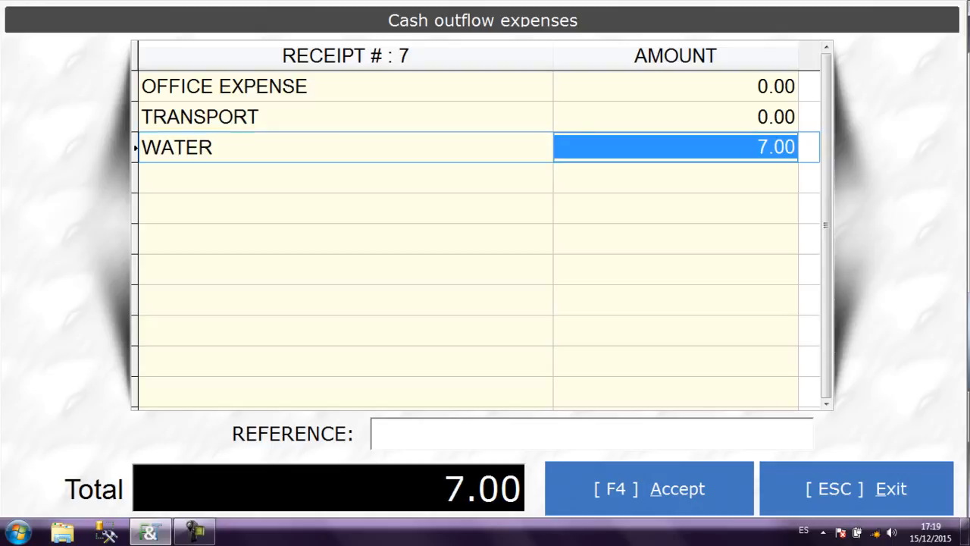
# Enter "week 1 december" as the expense reference, then accept and confirm the outflow
pyautogui.click(483, 436)
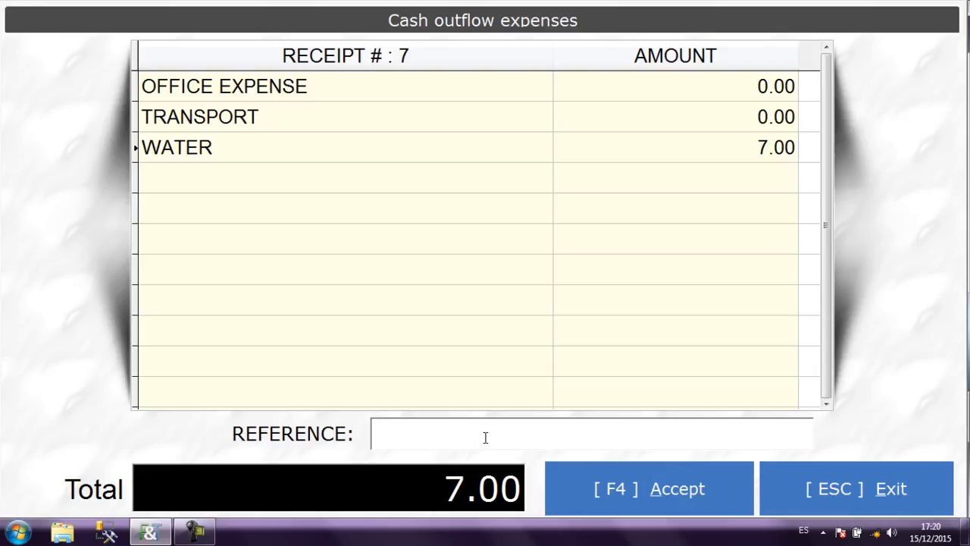
pyautogui.write('Week 1 ')
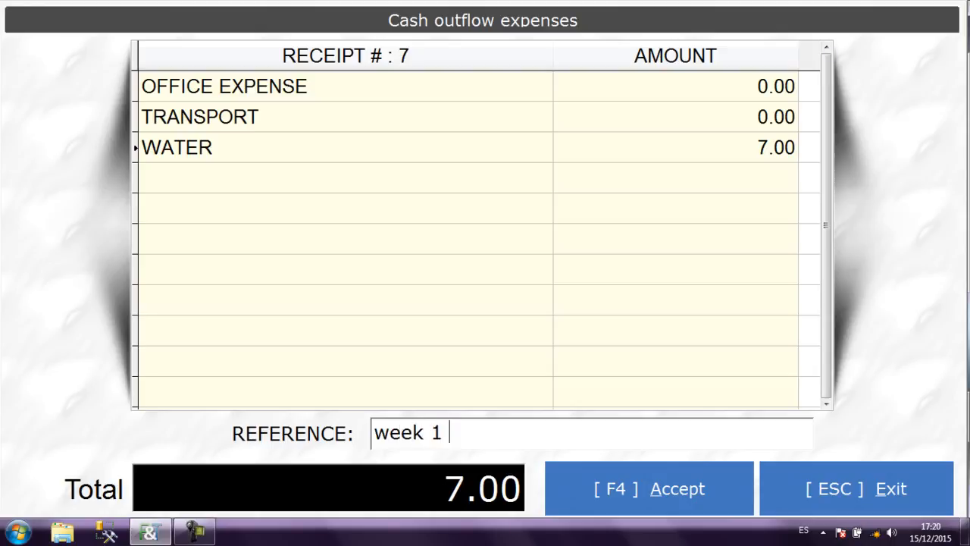
pyautogui.write('december')
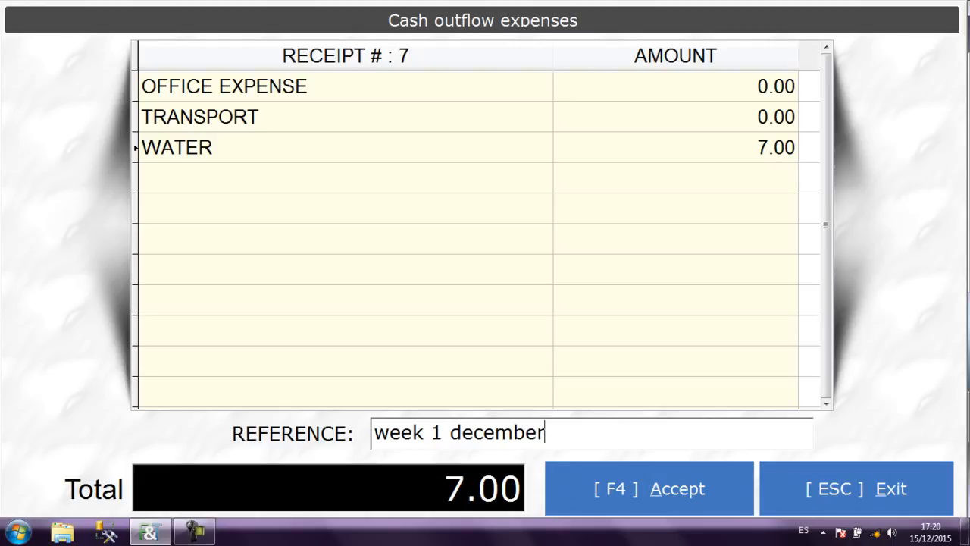
pyautogui.click(596, 485)
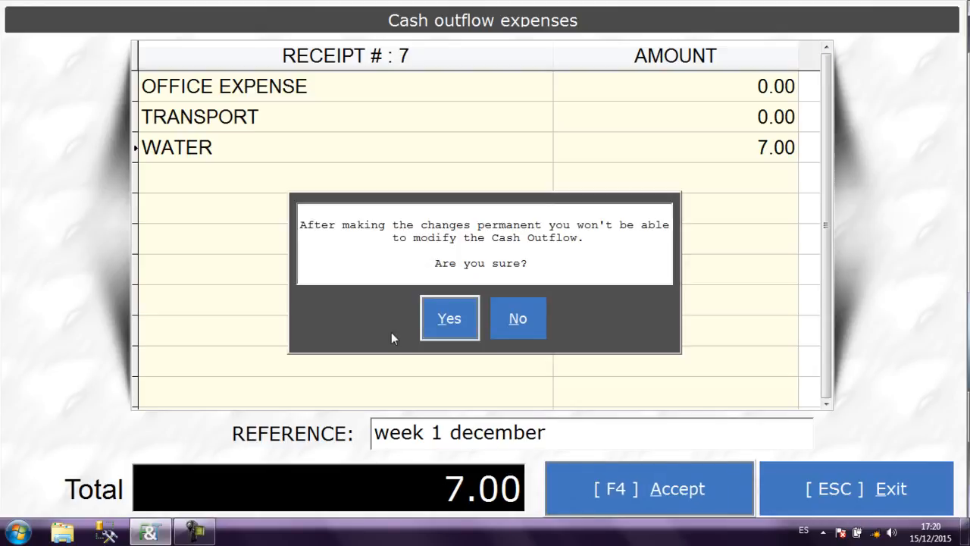
pyautogui.click(438, 318)
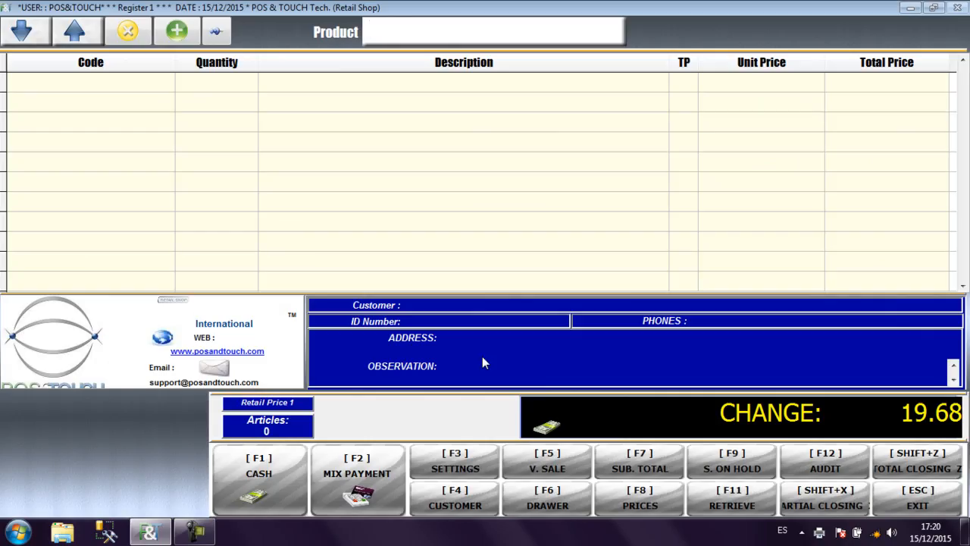
# Reopen the cash register outflows and view the Credit Balance Repayment form, leaving it without registering a repayment
pyautogui.click(455, 468)
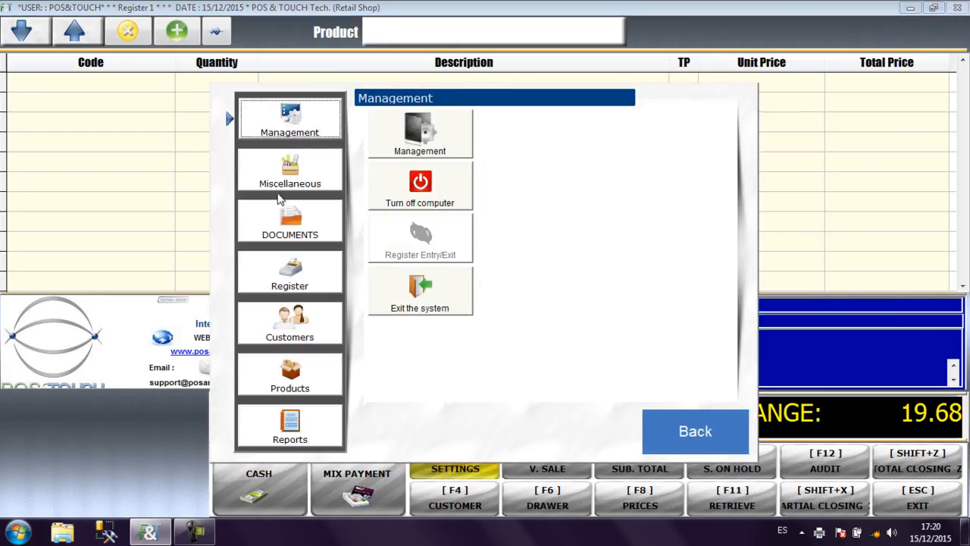
pyautogui.click(287, 226)
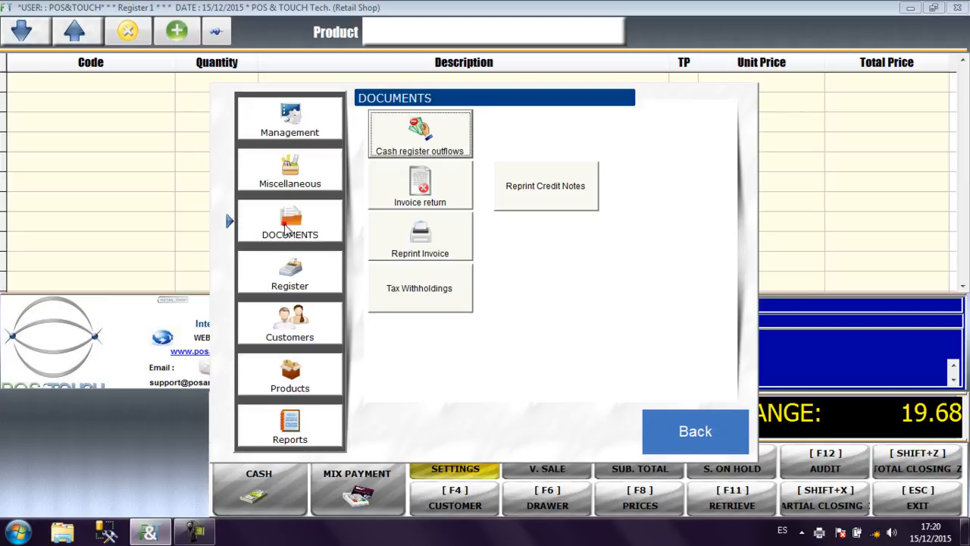
pyautogui.click(422, 144)
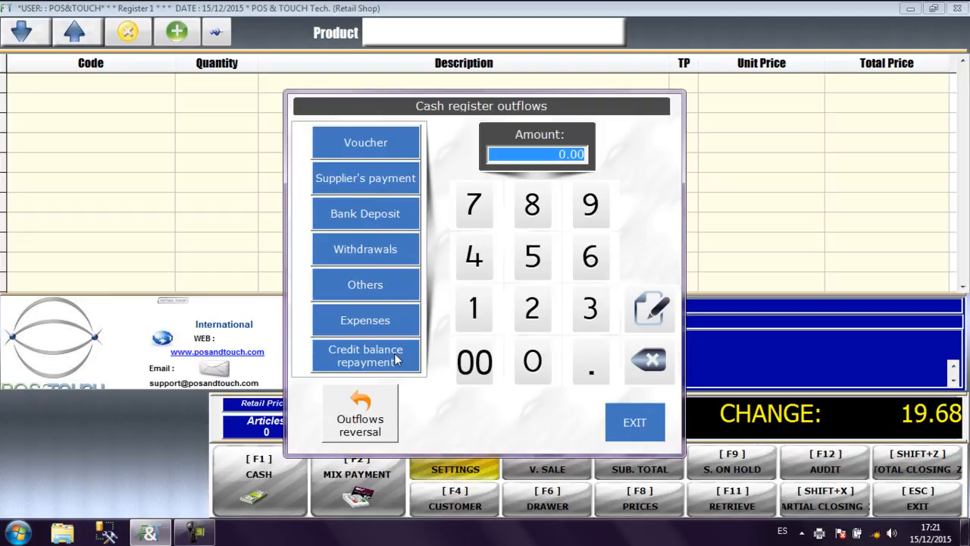
pyautogui.click(394, 353)
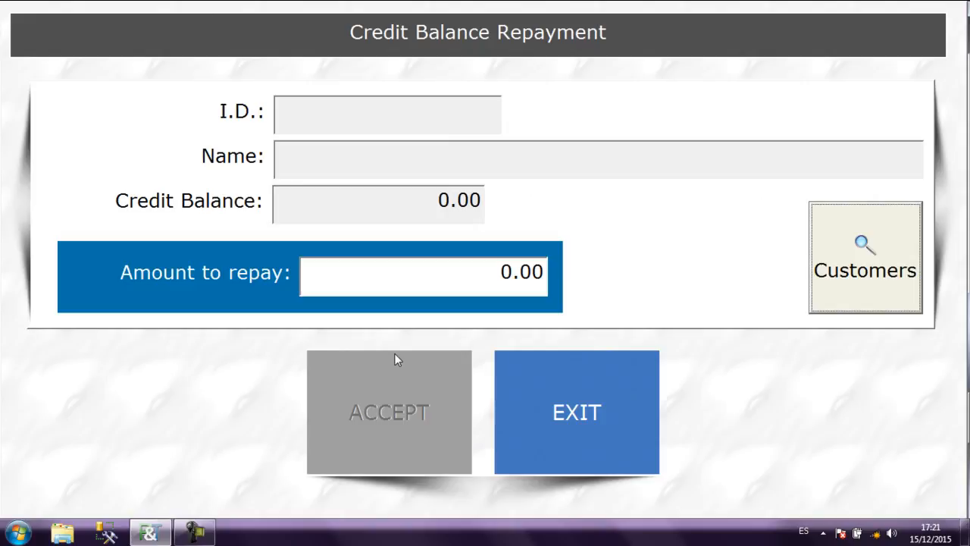
pyautogui.click(441, 273)
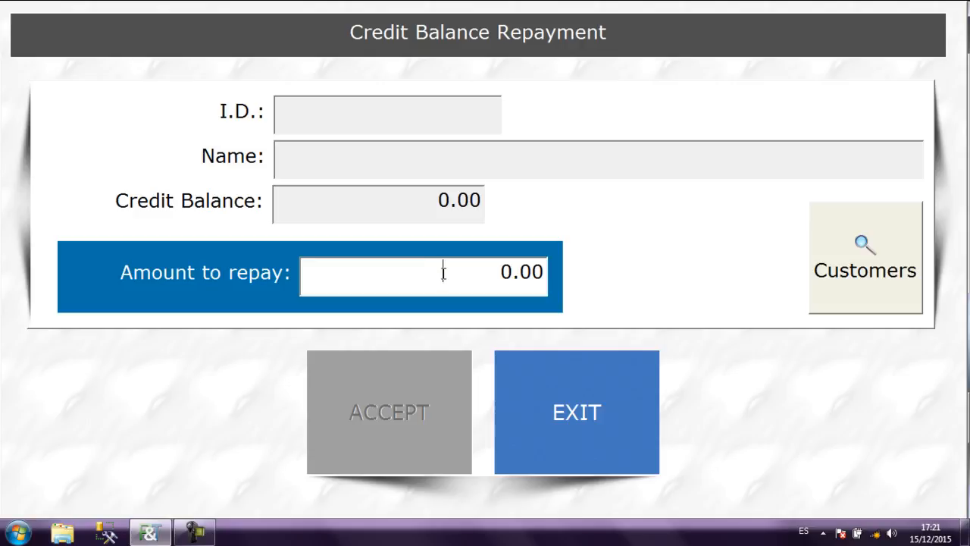
pyautogui.click(555, 386)
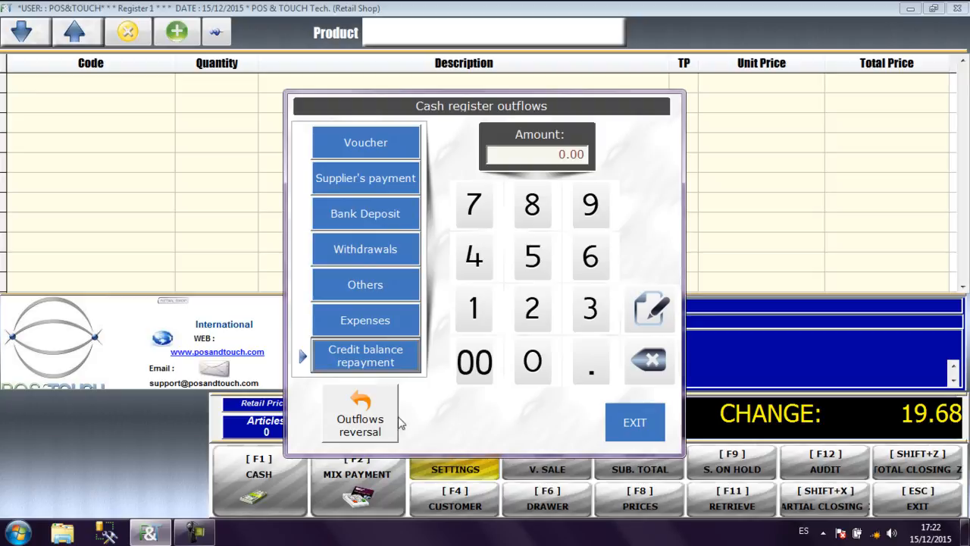
# Start an outflow reversal for the first 10.00 Vouchers entry in the list of cash outflows
pyautogui.click(371, 426)
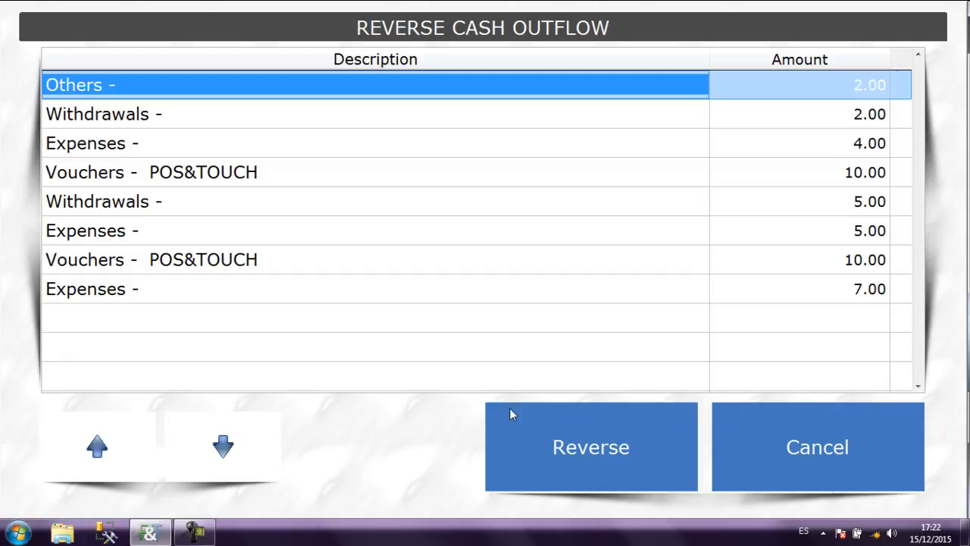
pyautogui.click(758, 176)
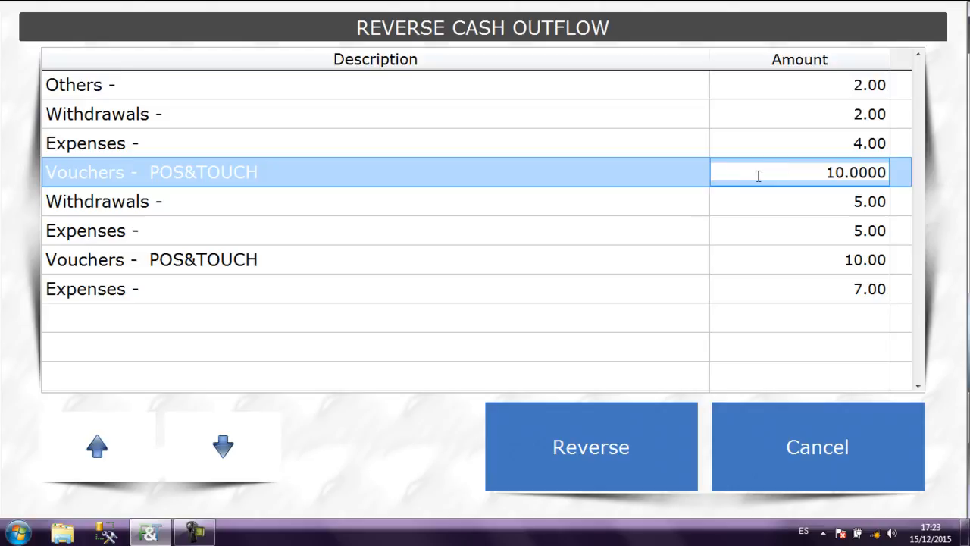
pyautogui.click(617, 435)
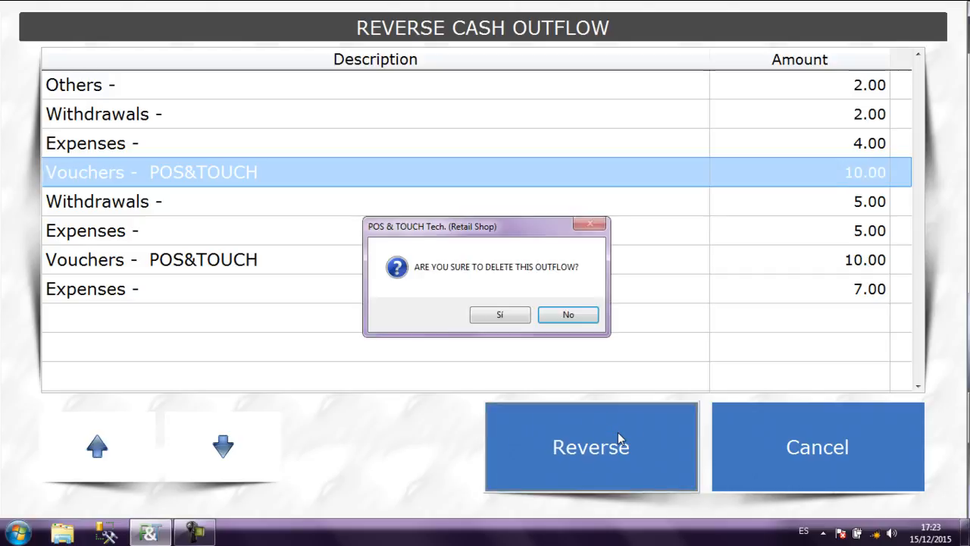